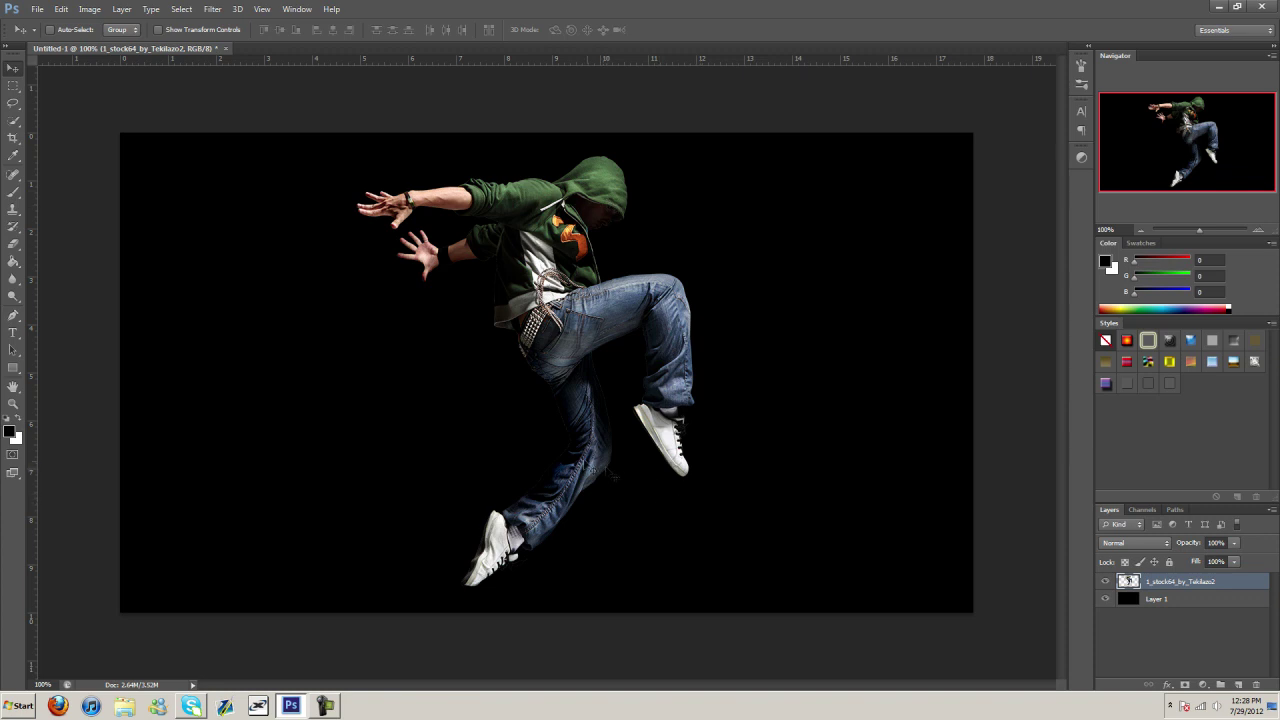
- Bring up the context menu for the dancer photo layer in the Layers panel
right_click(1215, 593)
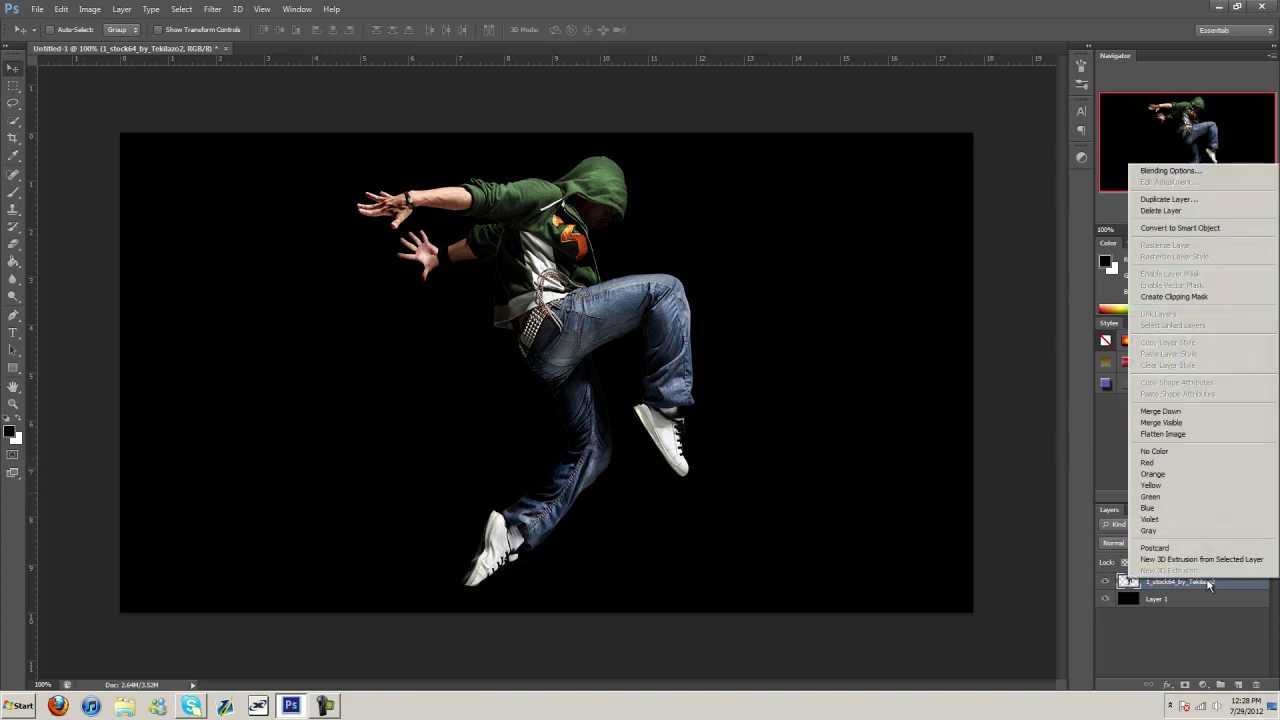
- Duplicate the dancer layer, hide the copy, and select the original layer
click(1190, 203)
click(756, 218)
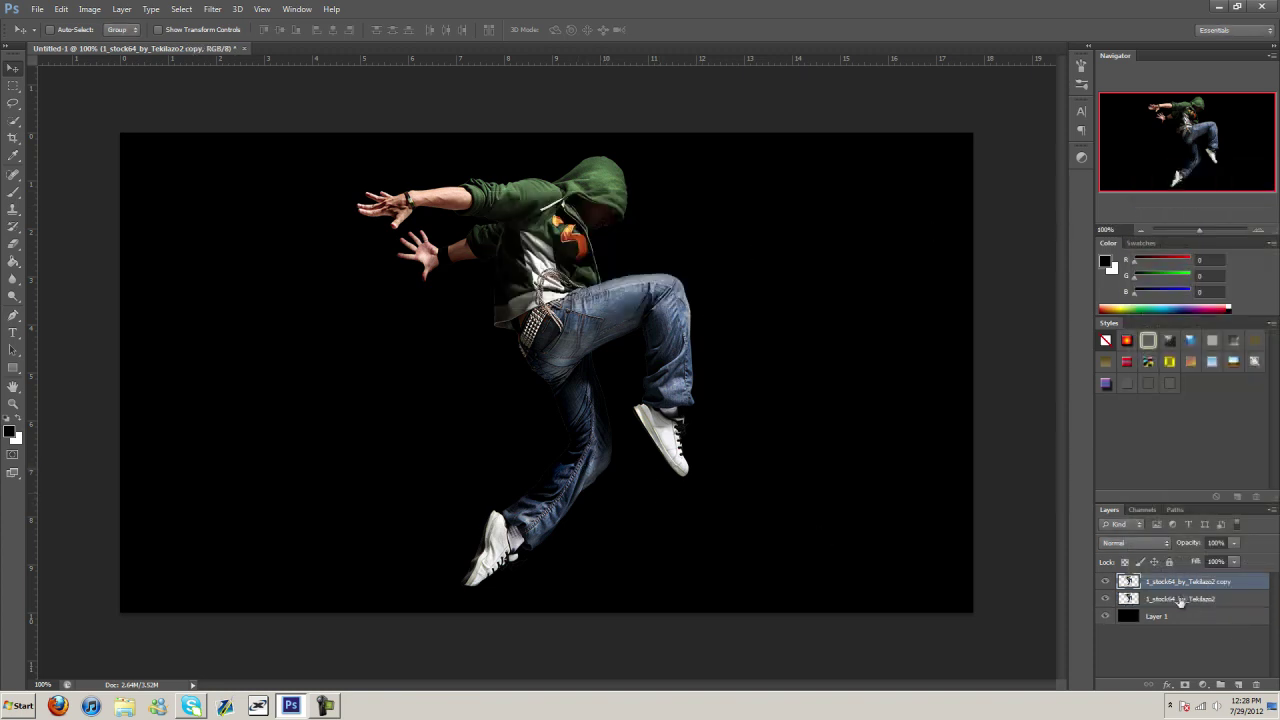
click(1105, 582)
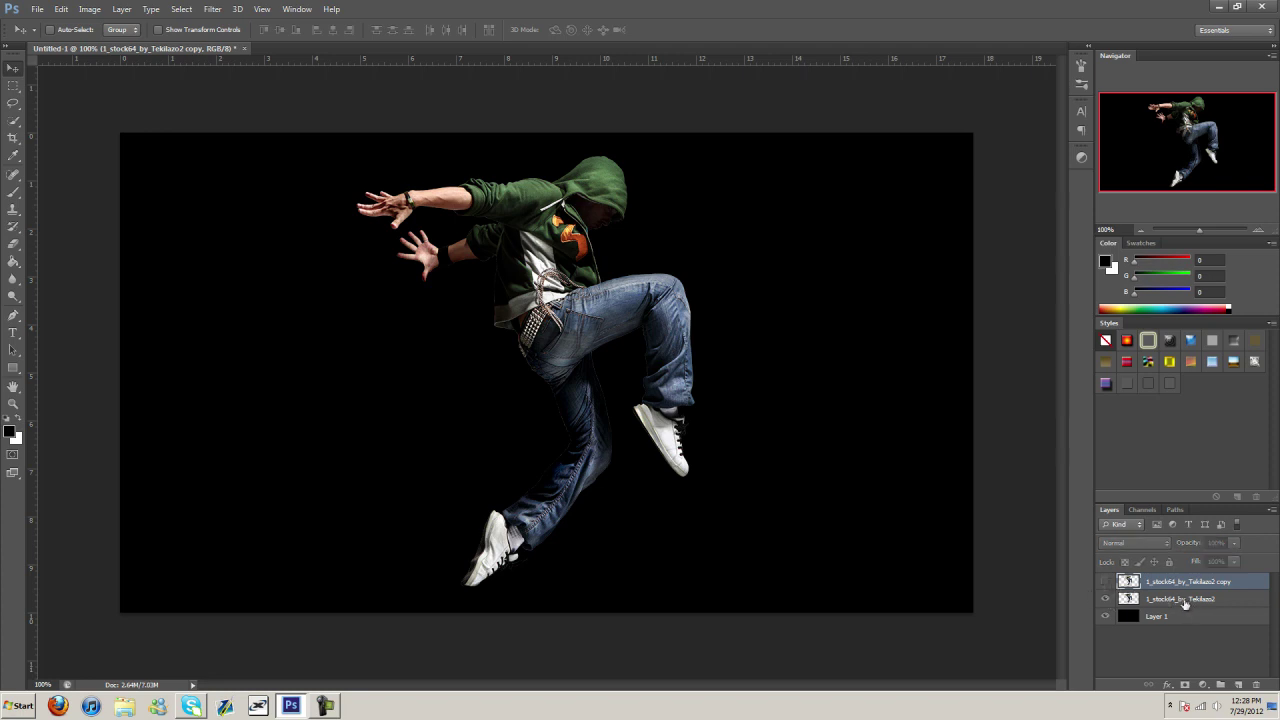
click(1190, 600)
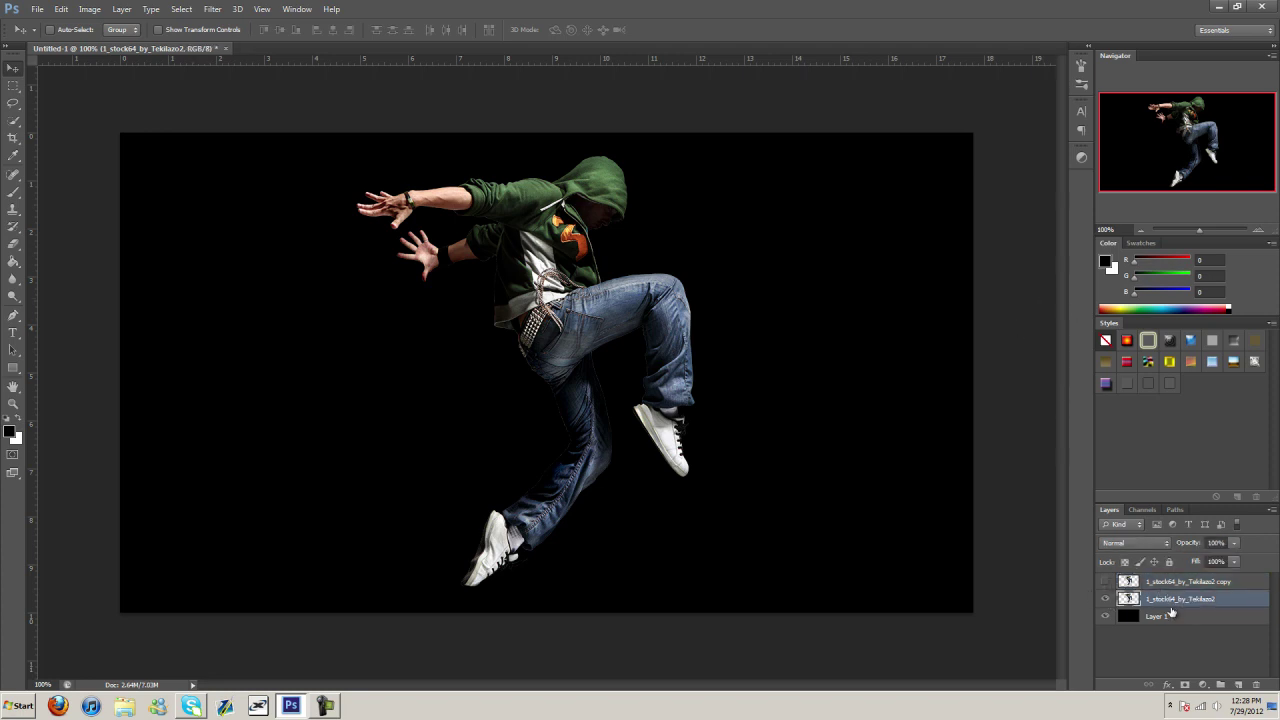
- Try fully desaturating the original with Hue/Saturation, then cancel the change
click(90, 12)
mouse_move(140, 42)
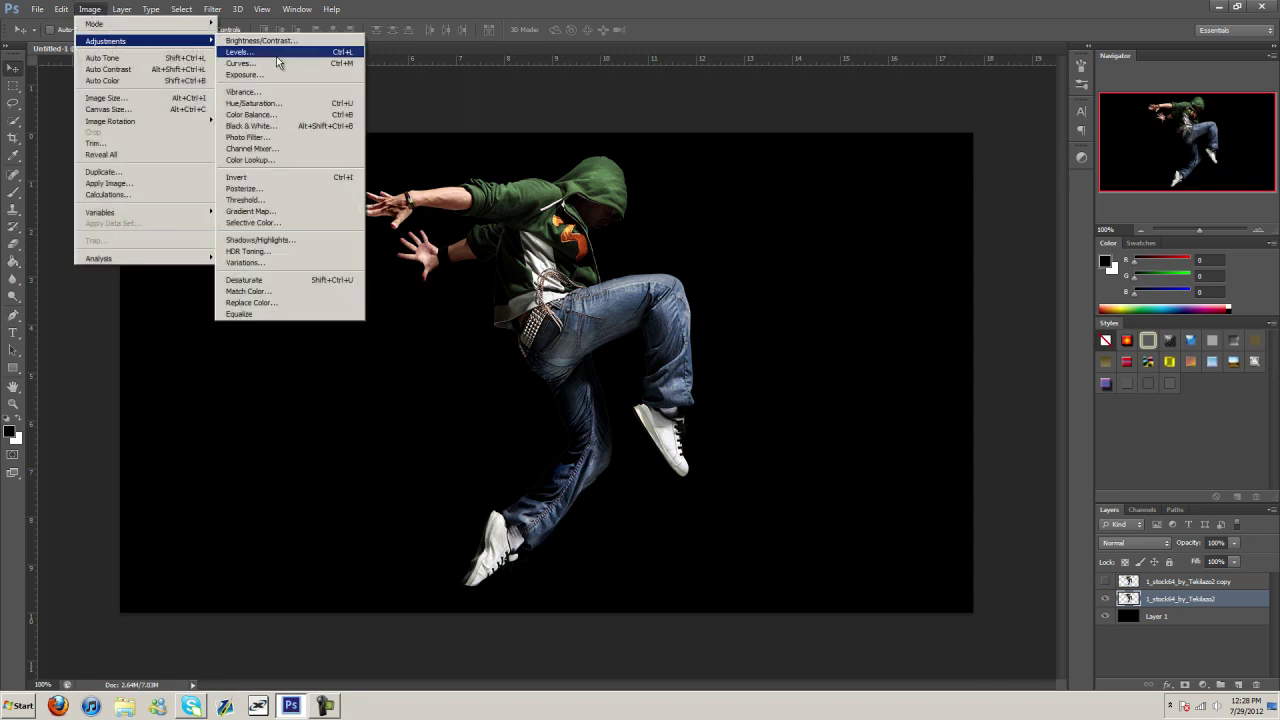
click(285, 104)
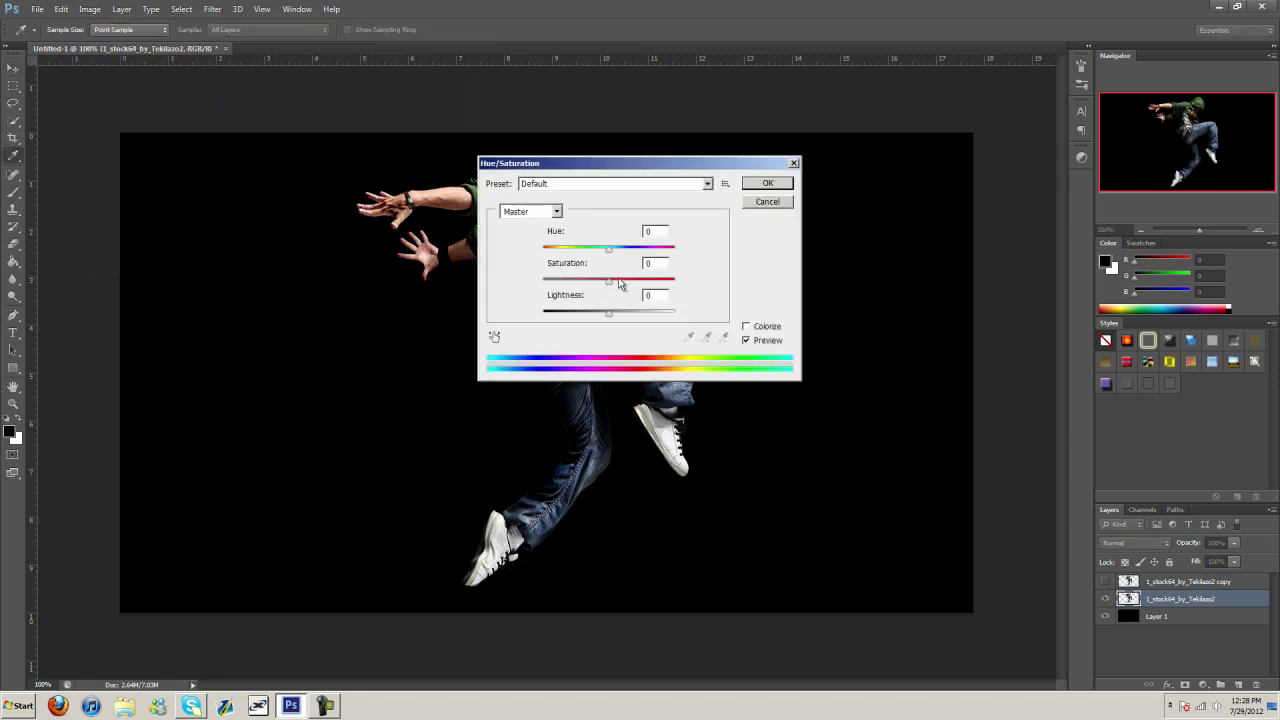
drag(608, 280, 385, 278)
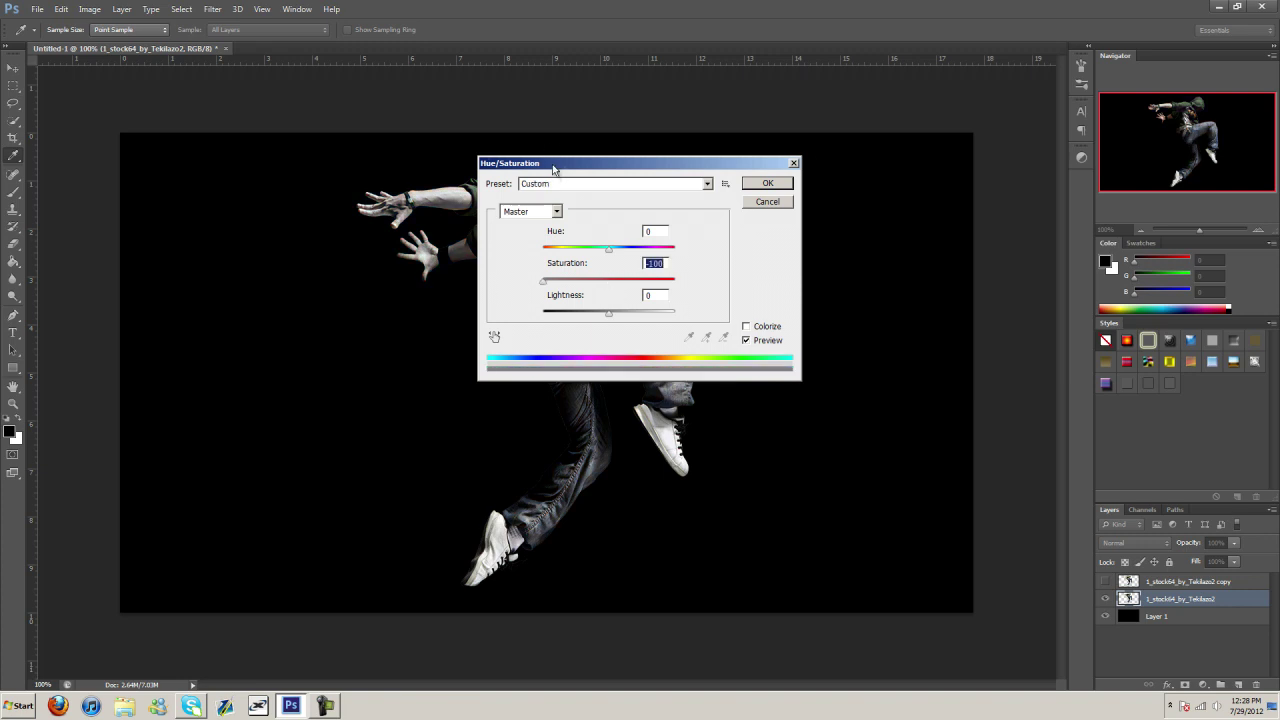
drag(553, 170, 908, 193)
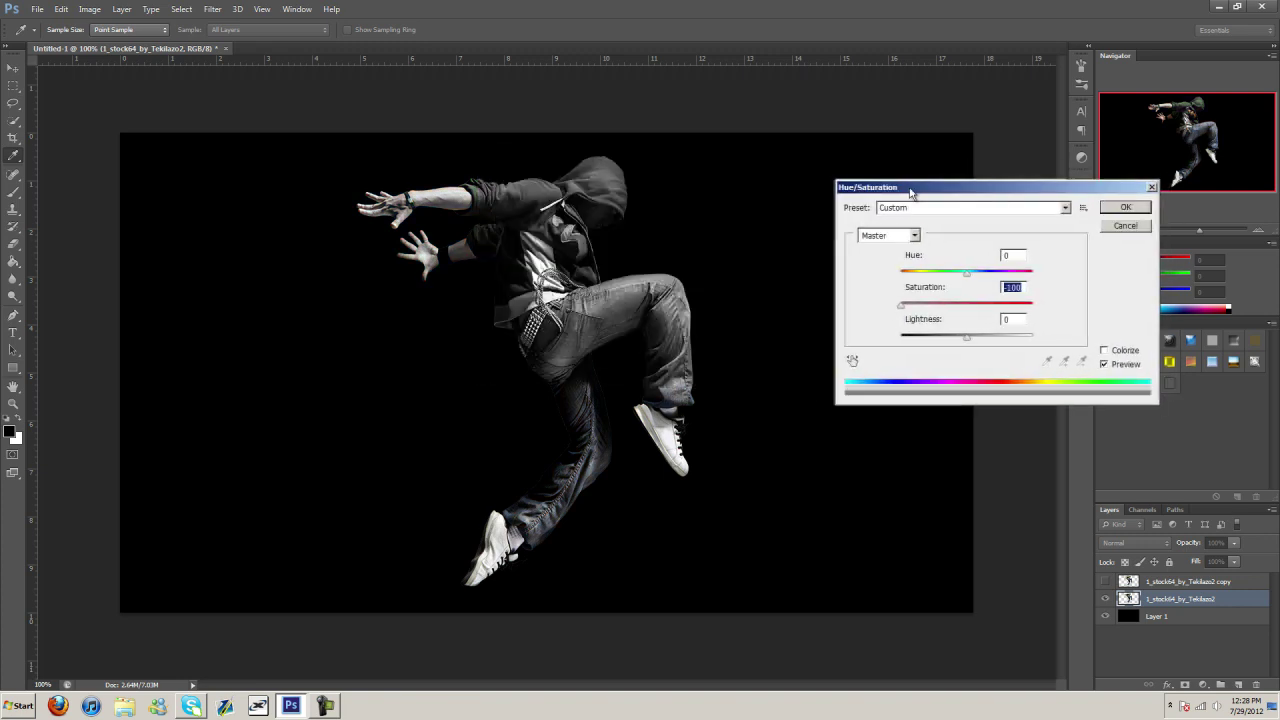
click(1113, 225)
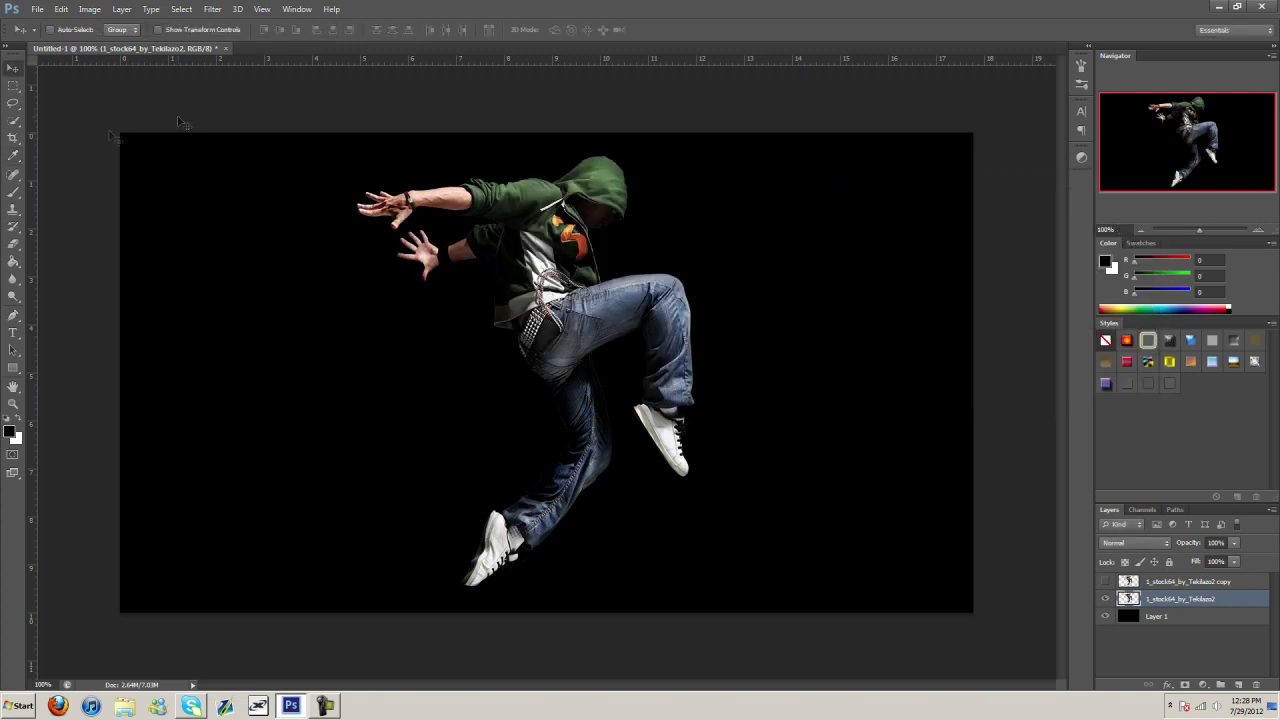
- Convert the original dancer layer to grey with the Black & White adjustment
click(90, 9)
mouse_move(99, 42)
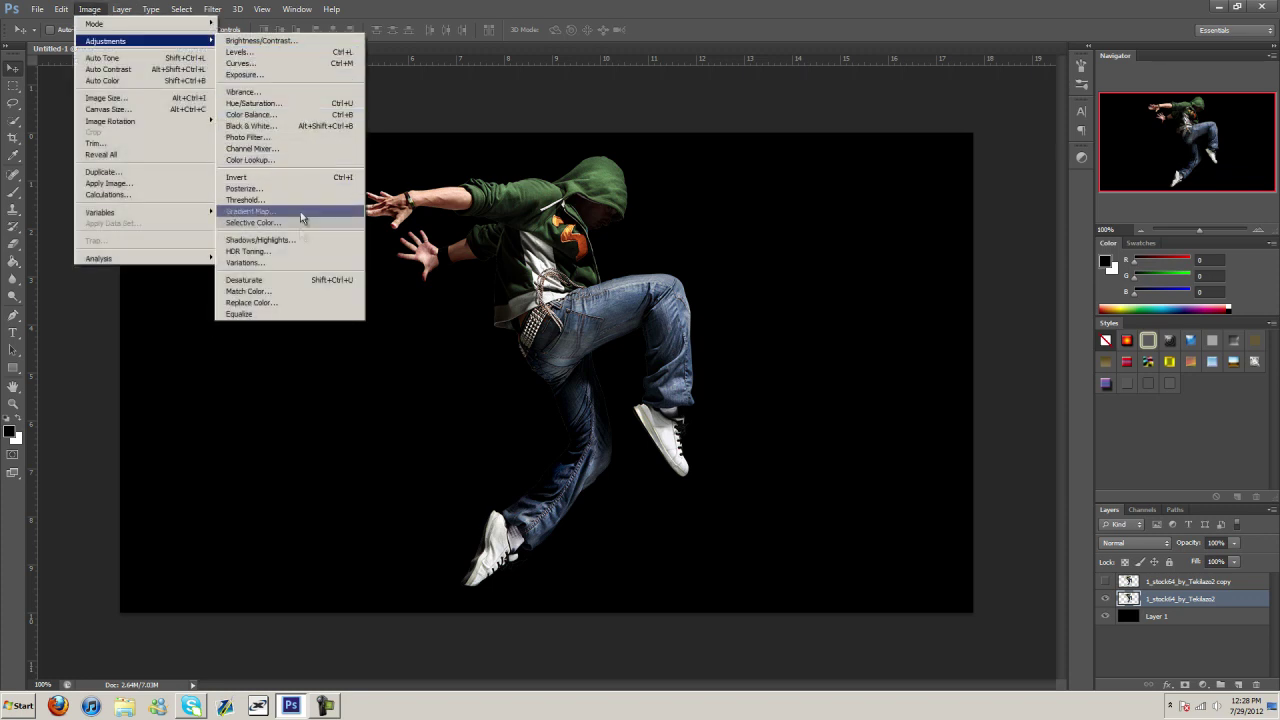
click(269, 132)
drag(575, 132, 852, 189)
click(1030, 206)
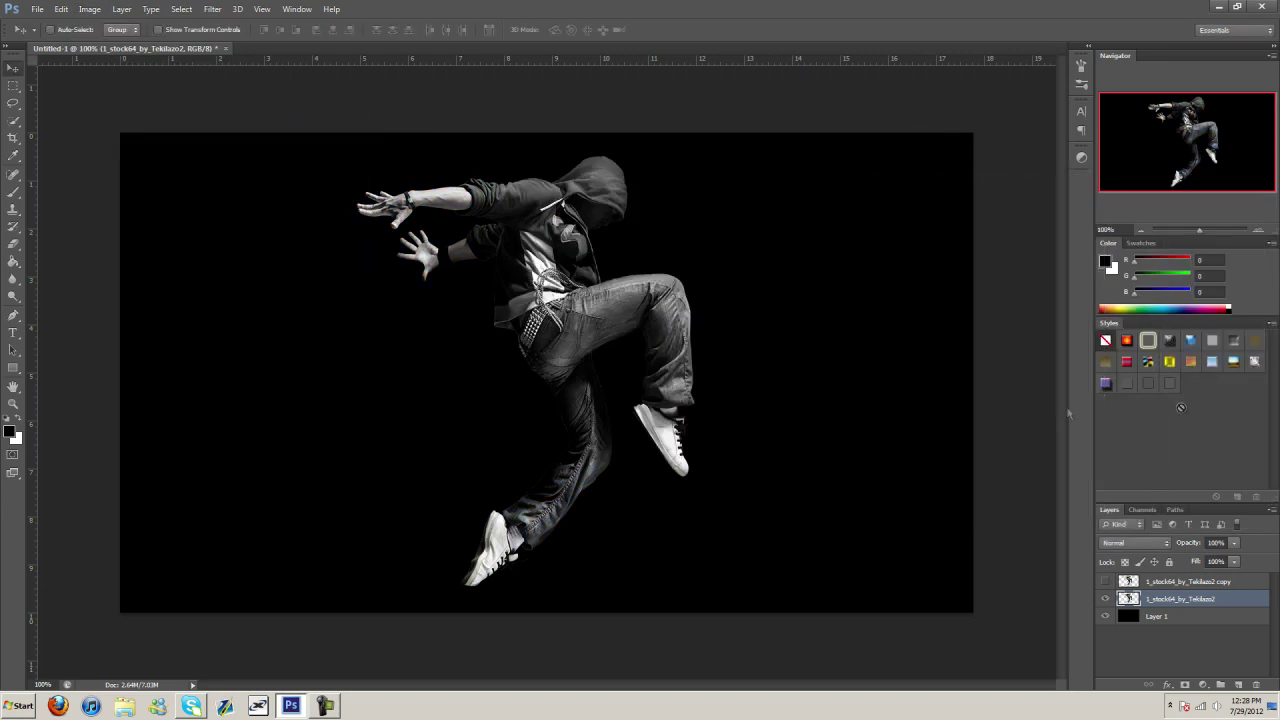
- Make the colour copy visible and move the black-and-white layer above it
click(1105, 583)
click(1185, 587)
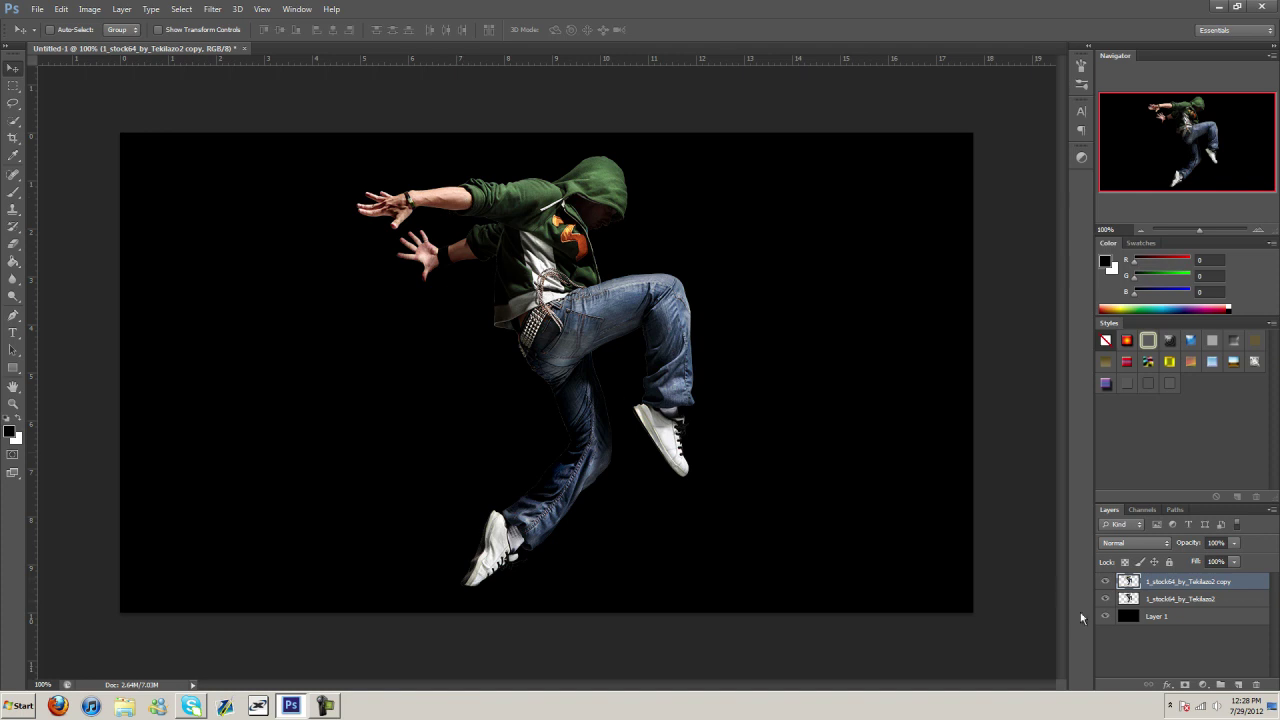
click(1158, 600)
drag(1197, 604, 1193, 583)
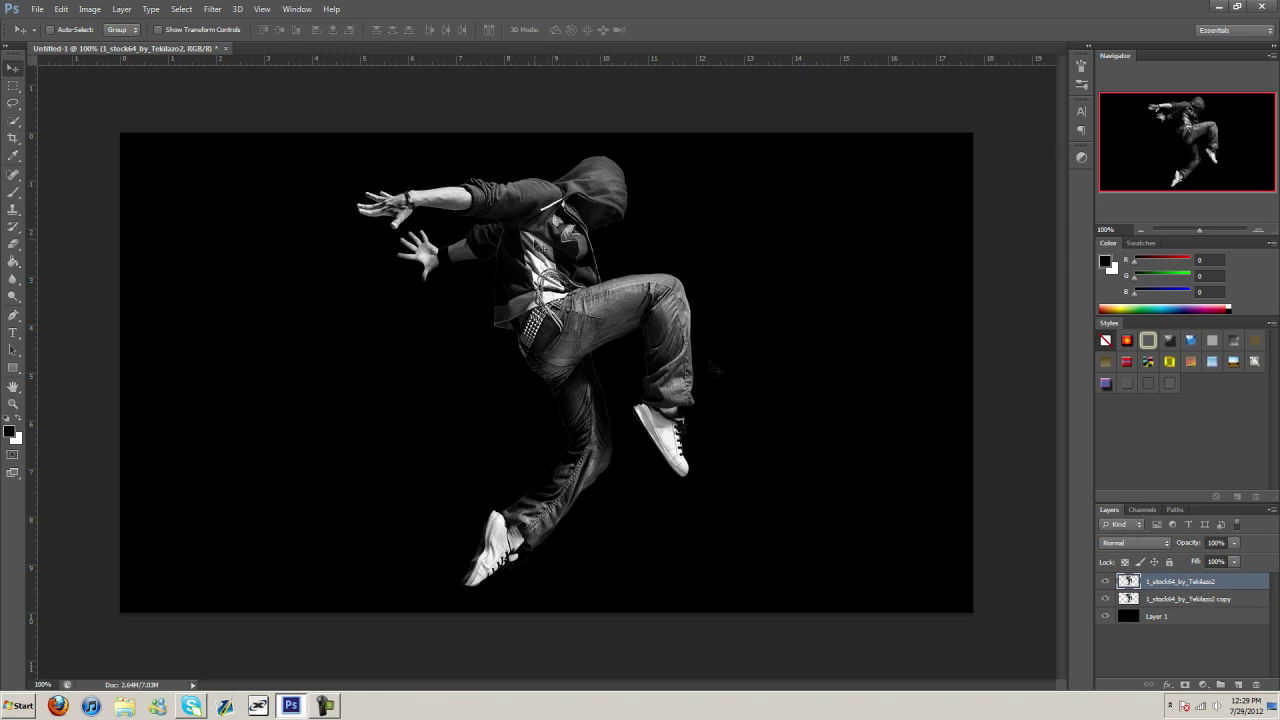
drag(1190, 593, 1190, 577)
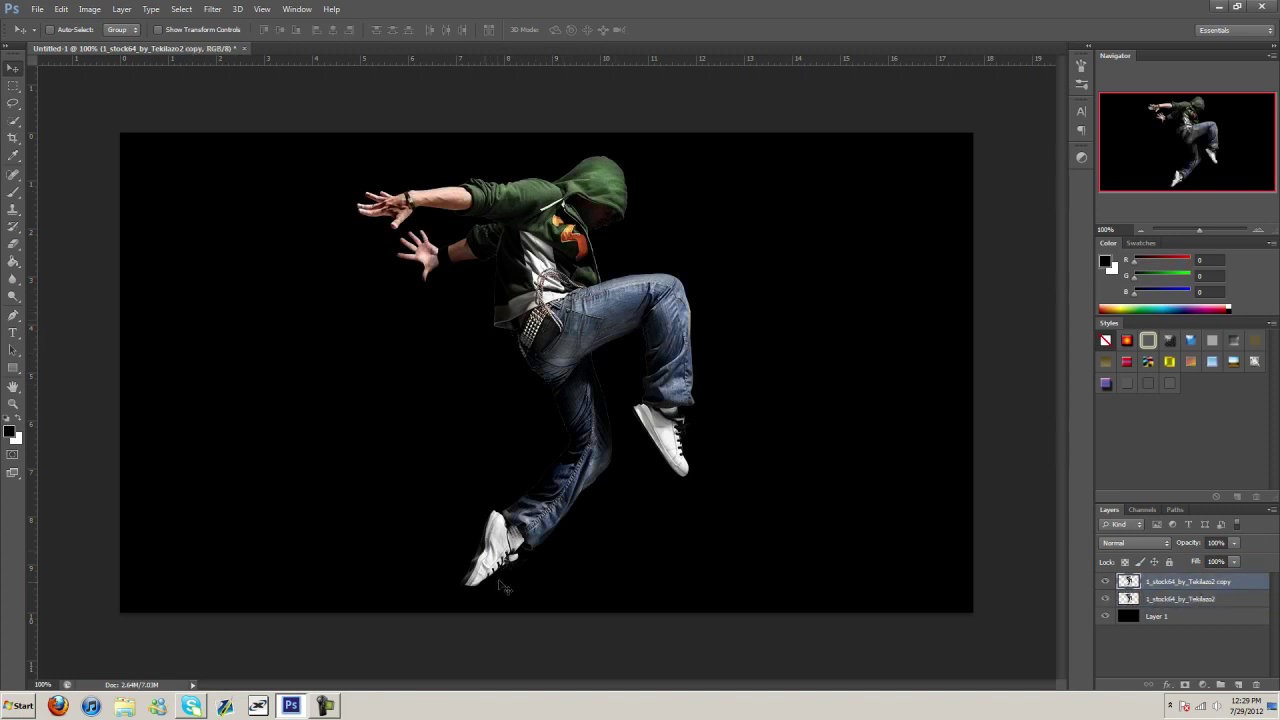
drag(1214, 599, 1178, 580)
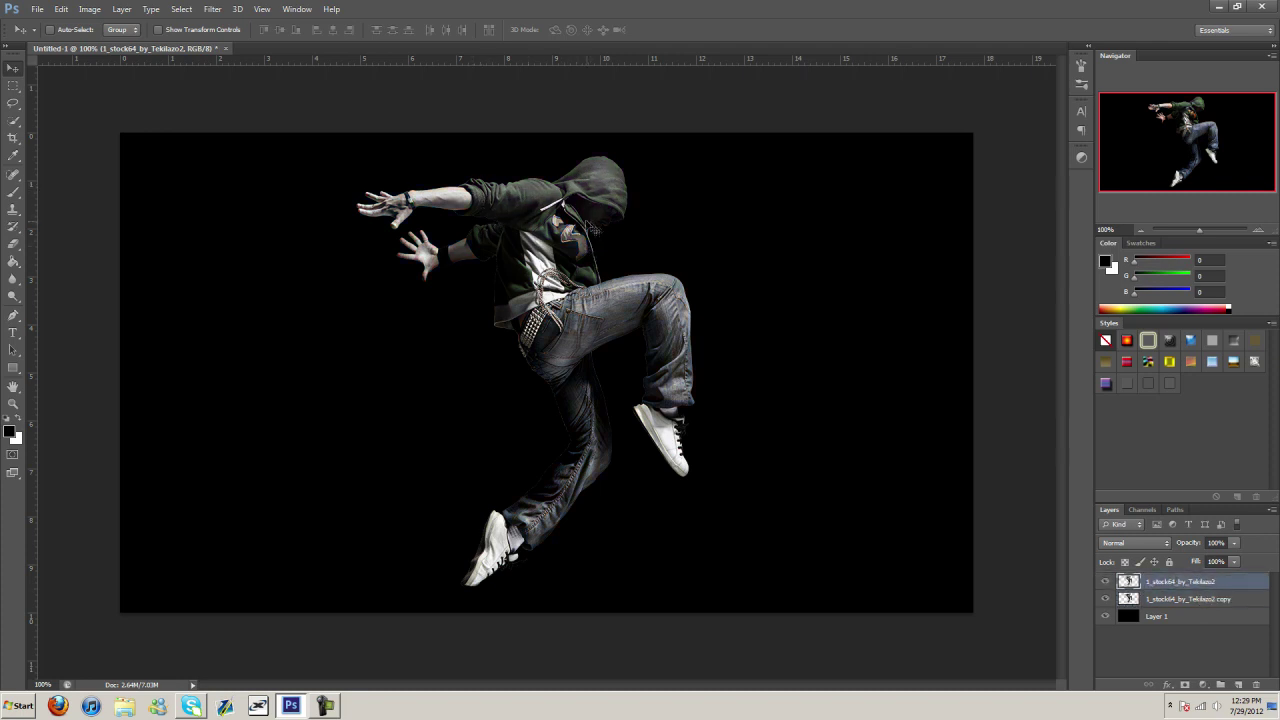
- Erase the top grayscale layer over the hood to reveal green, then zoom in on the torso
click(13, 244)
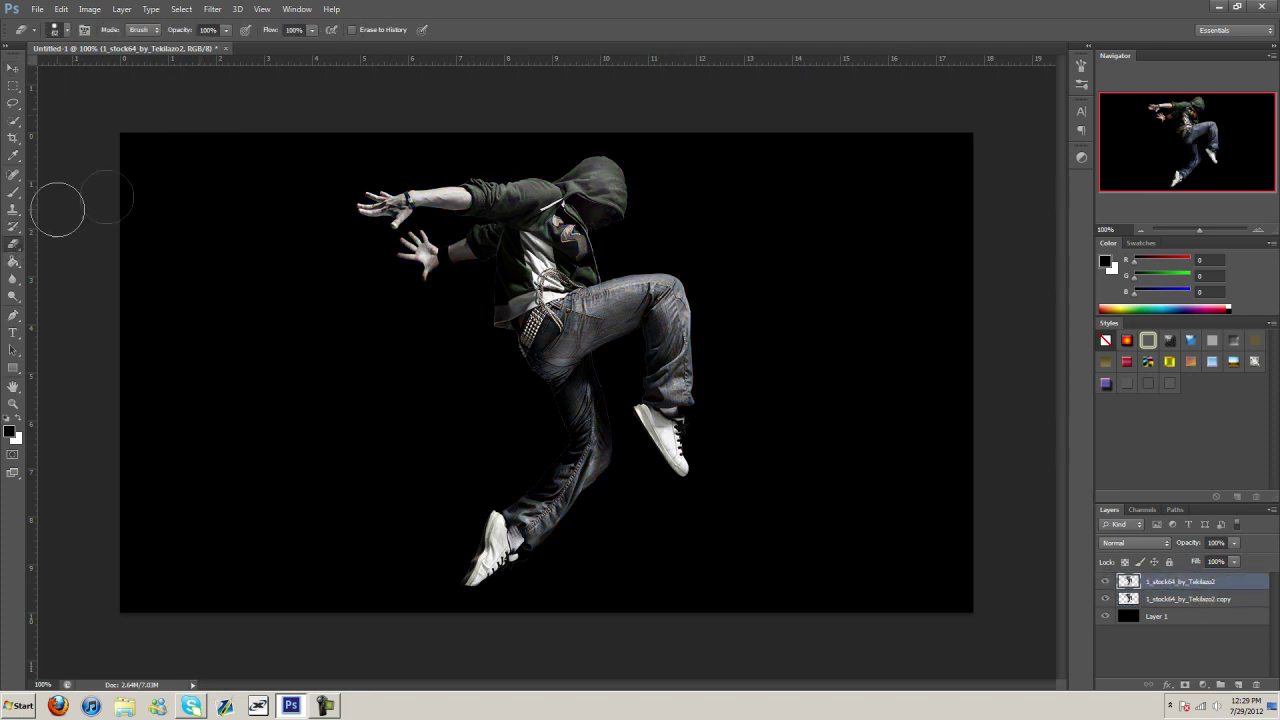
click(15, 316)
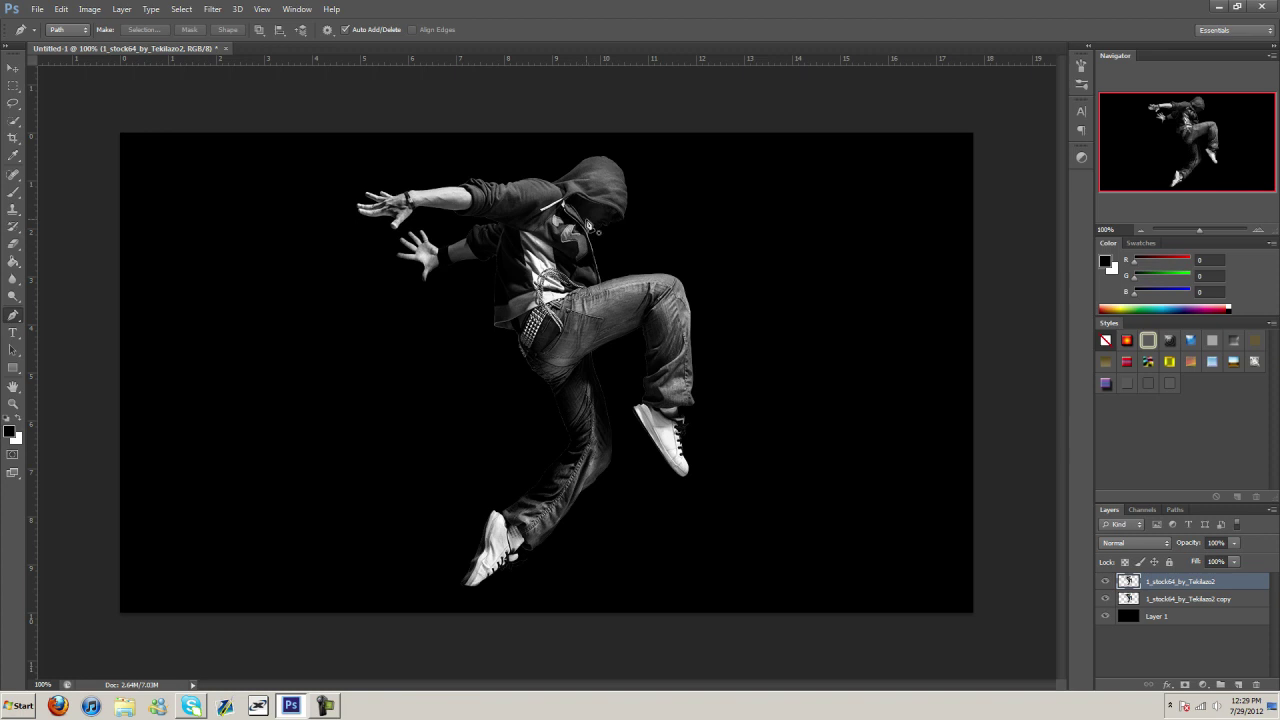
click(13, 244)
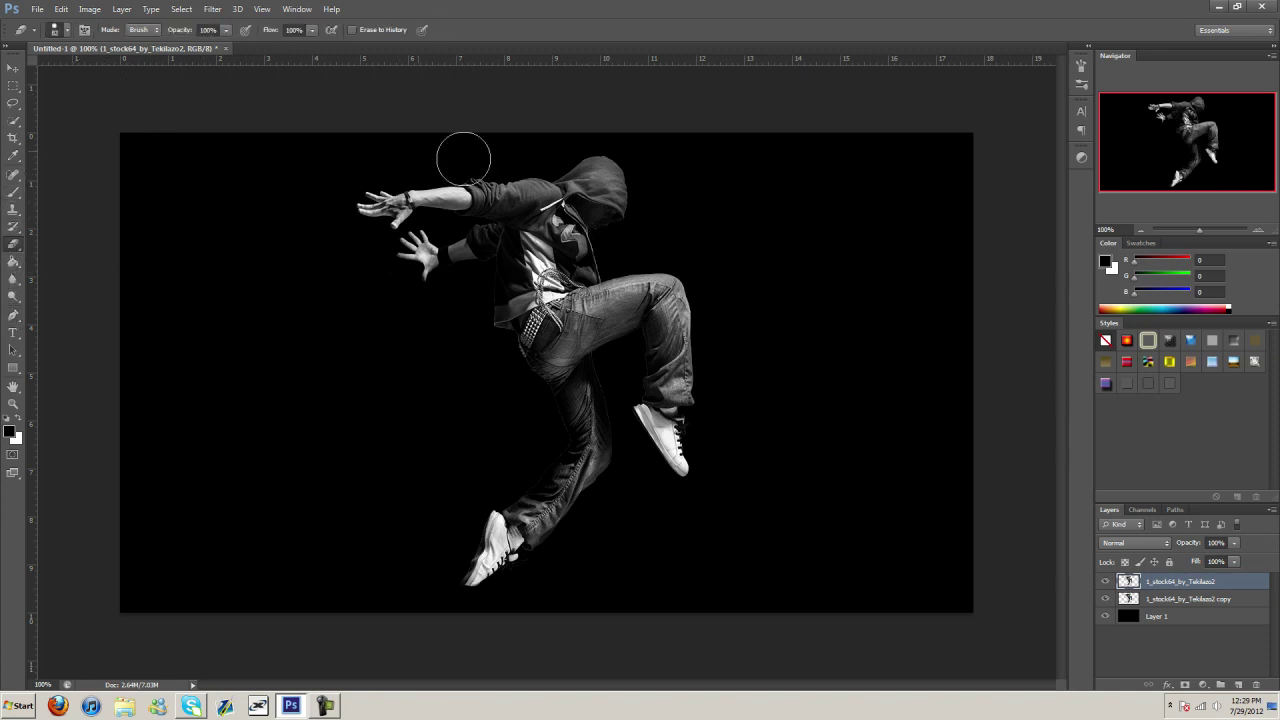
mouse_move(580, 205)
mouse_down()
mouse_move(590, 180)
mouse_move(625, 187)
mouse_move(598, 202)
mouse_move(510, 184)
mouse_move(580, 235)
mouse_move(562, 240)
mouse_move(525, 243)
mouse_move(508, 218)
mouse_up()
click(1259, 229)
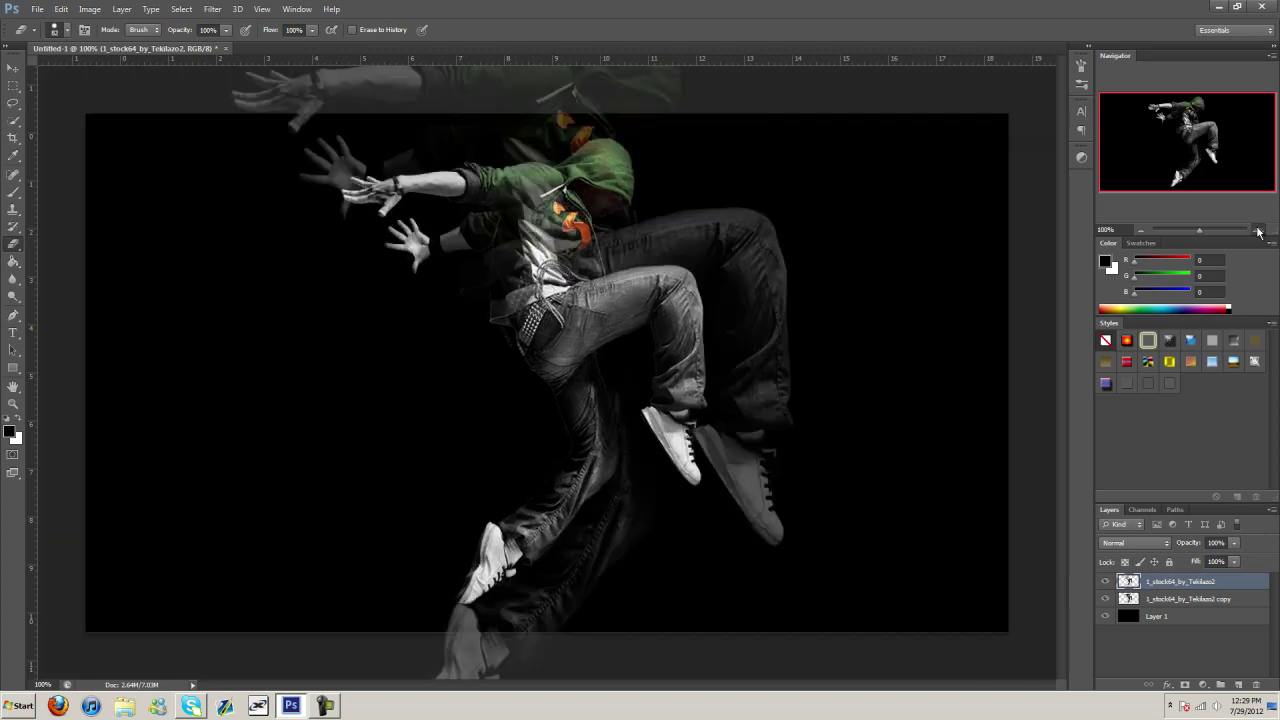
- Set the eraser brush to about 75% hardness and 26 px size
scroll(620, 160, up, 2)
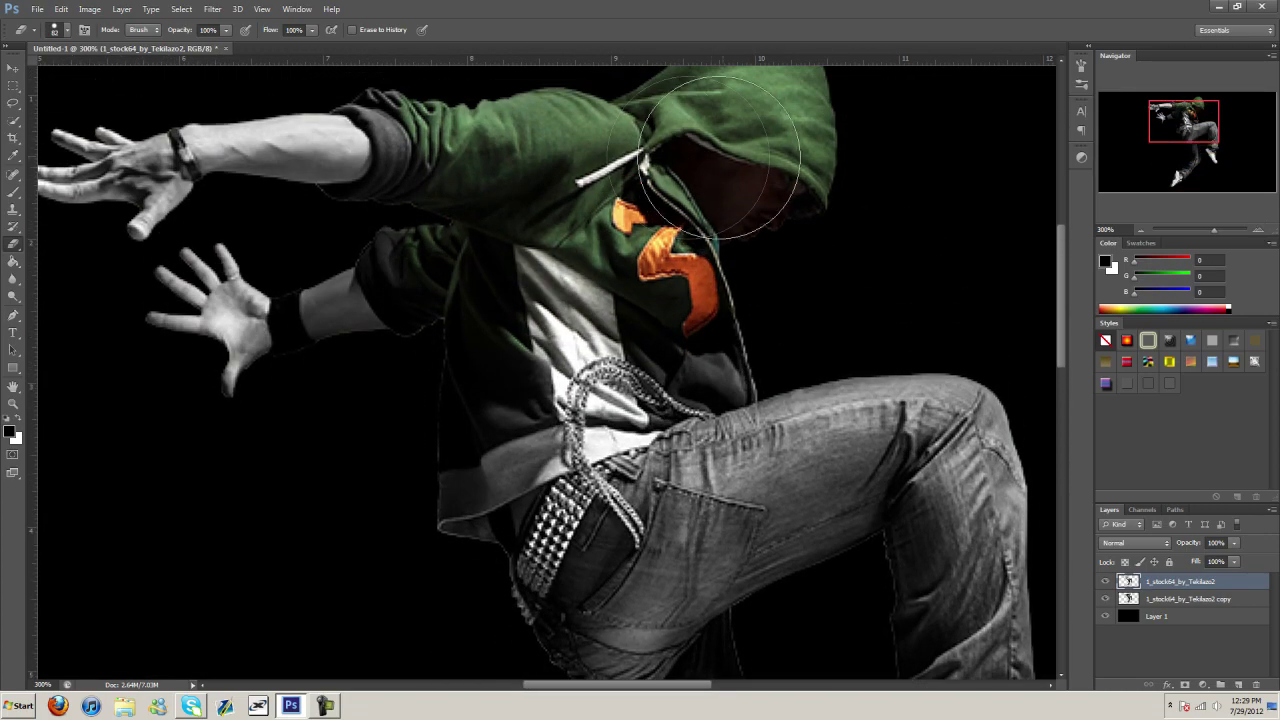
click(57, 30)
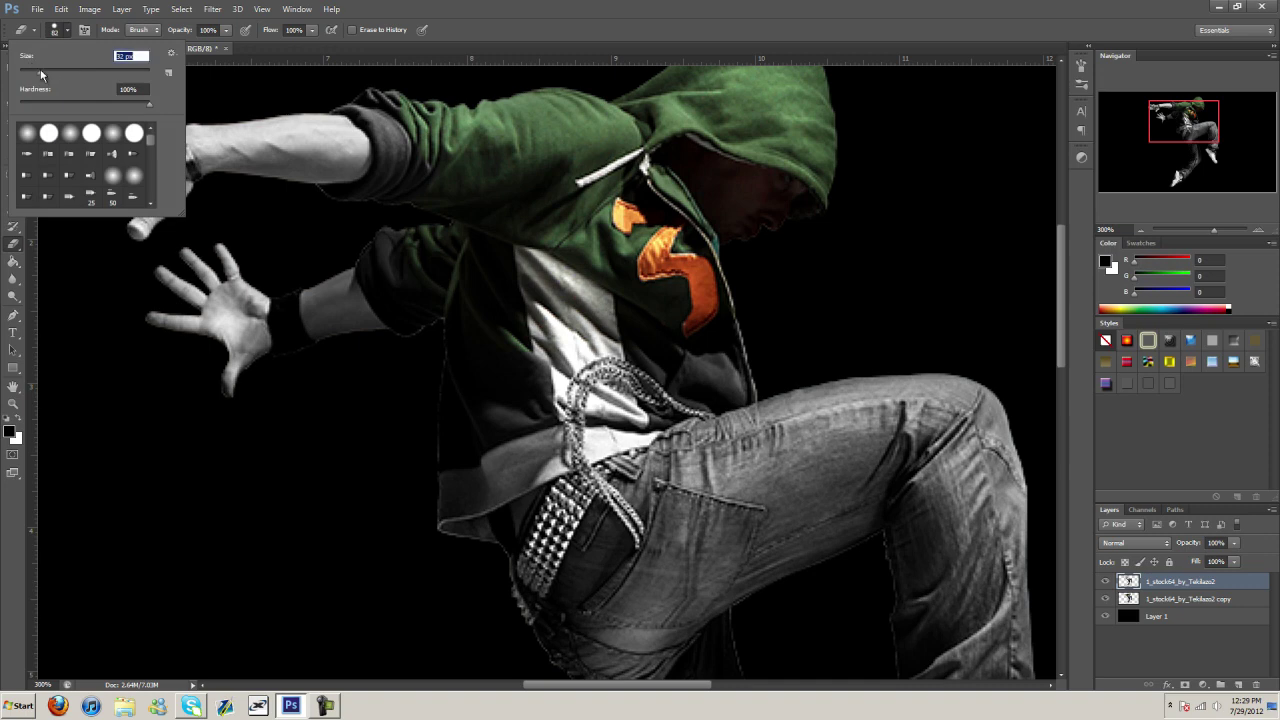
click(52, 30)
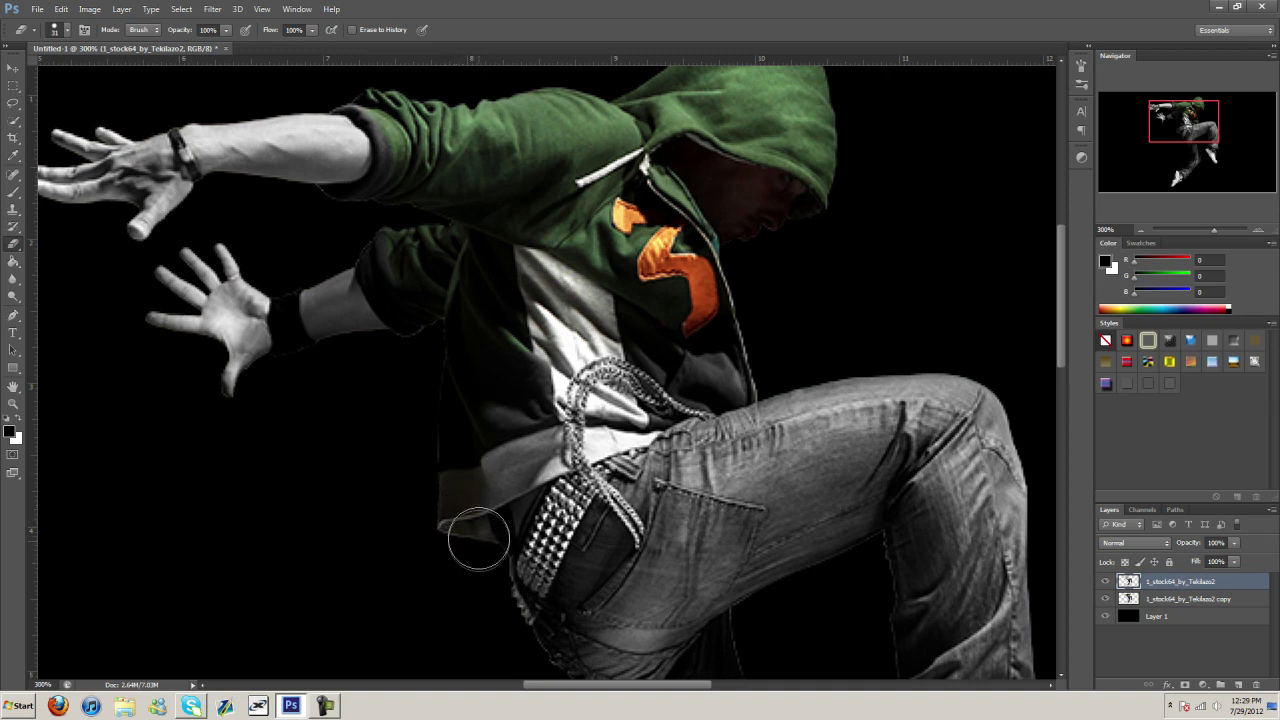
click(68, 31)
drag(145, 108, 133, 108)
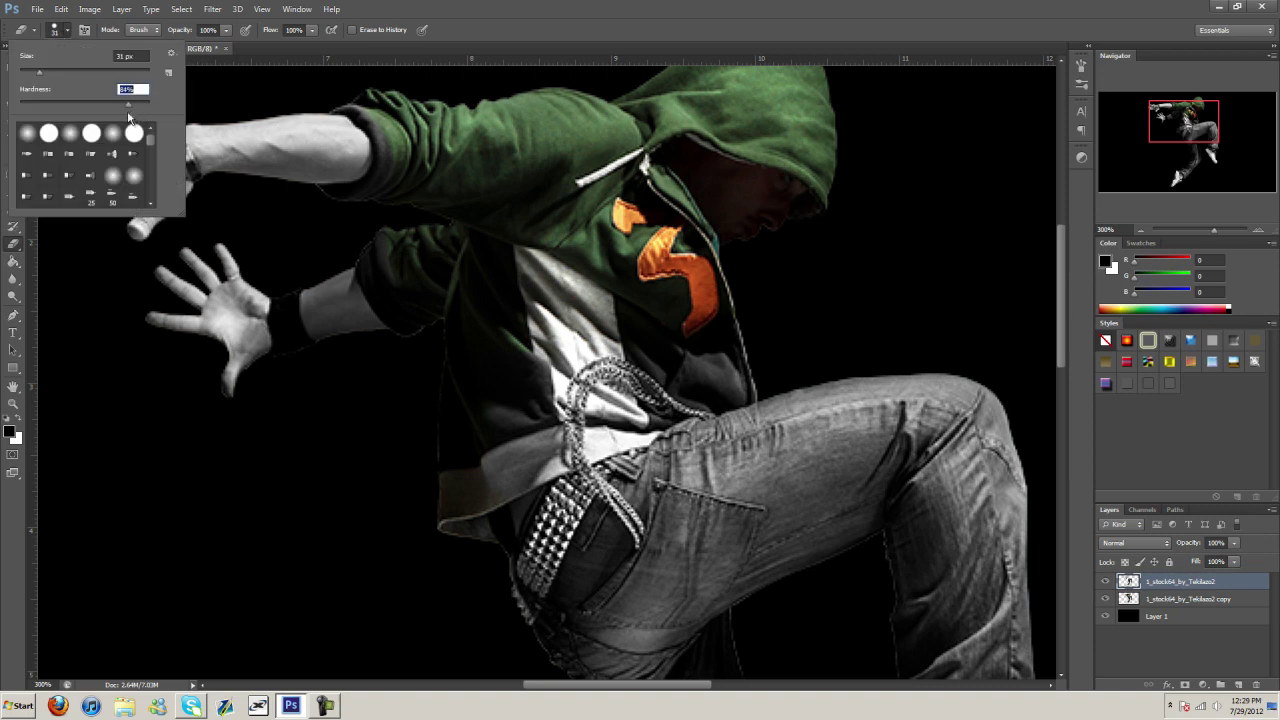
drag(116, 118, 111, 120)
key(shift+Tab)
text(26)
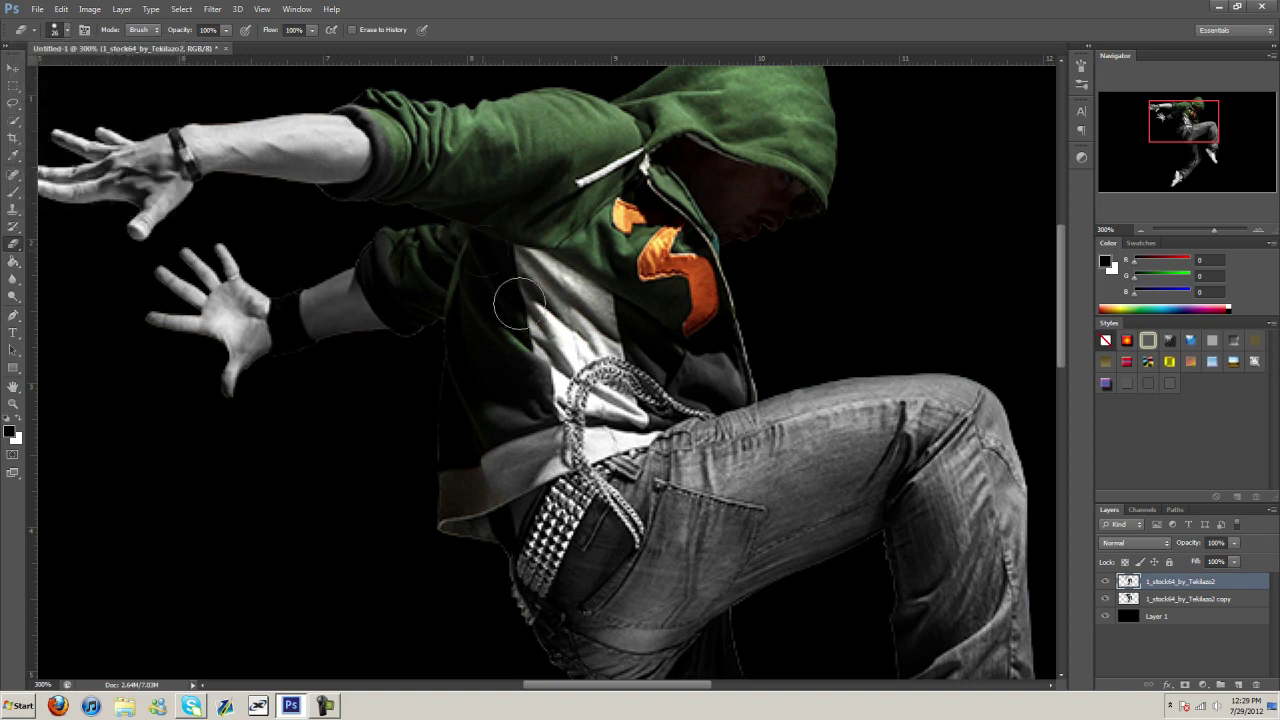
key(Return)
- Erase over the belt chain and hoodie shoulder edge, then zoom out to 200%
mouse_move(525, 462)
mouse_down()
mouse_move(625, 422)
mouse_move(555, 402)
mouse_move(643, 367)
mouse_move(689, 392)
mouse_move(620, 425)
mouse_up()
scroll(574, 263, up, 1)
scroll(574, 263, up, 1)
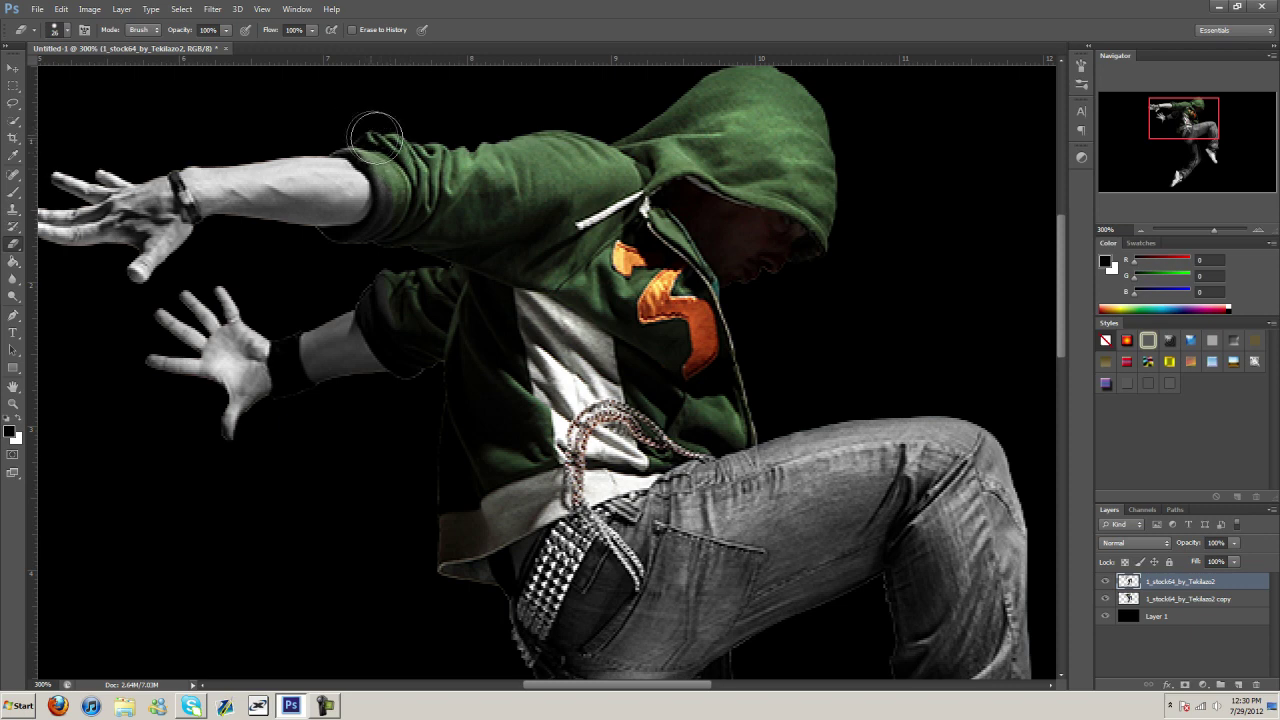
mouse_move(352, 127)
mouse_down()
mouse_move(408, 177)
mouse_move(406, 228)
mouse_move(402, 175)
mouse_move(402, 222)
mouse_move(384, 254)
mouse_move(321, 258)
mouse_move(331, 273)
mouse_move(394, 286)
mouse_move(384, 300)
mouse_move(396, 338)
mouse_move(471, 403)
mouse_move(455, 524)
mouse_move(454, 472)
mouse_move(404, 318)
mouse_up()
click(1143, 236)
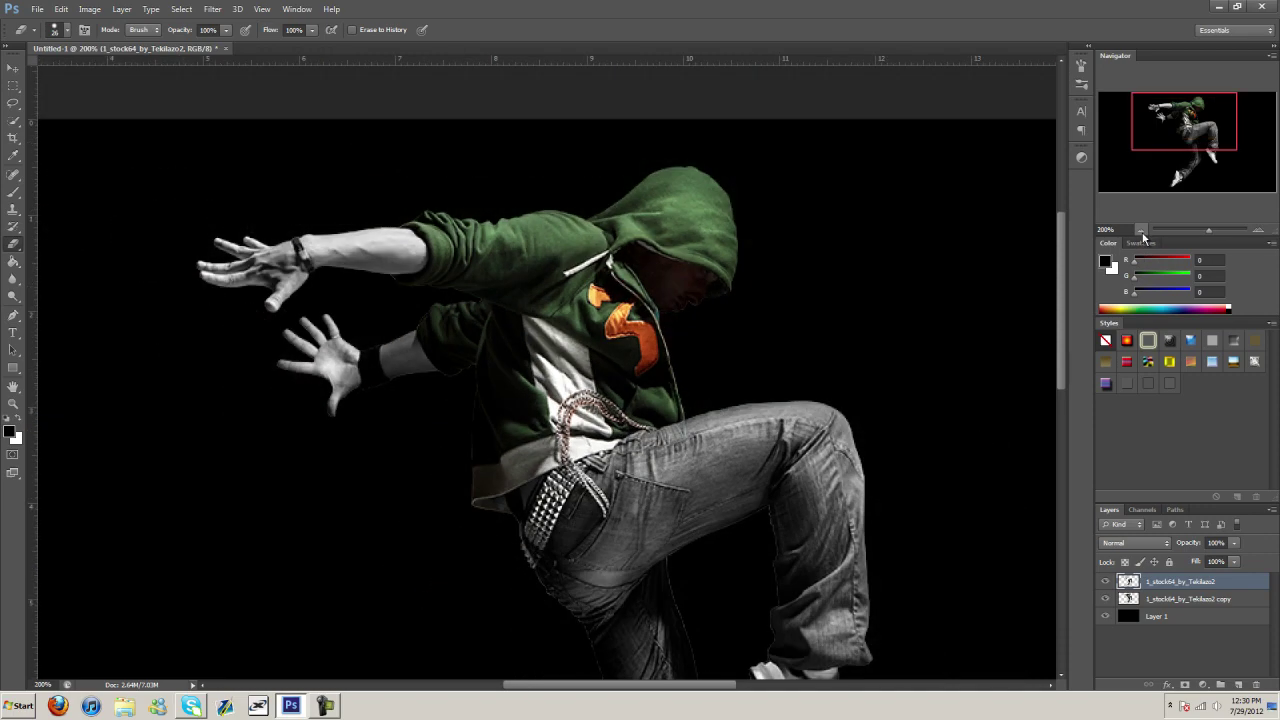
click(1143, 236)
click(1105, 581)
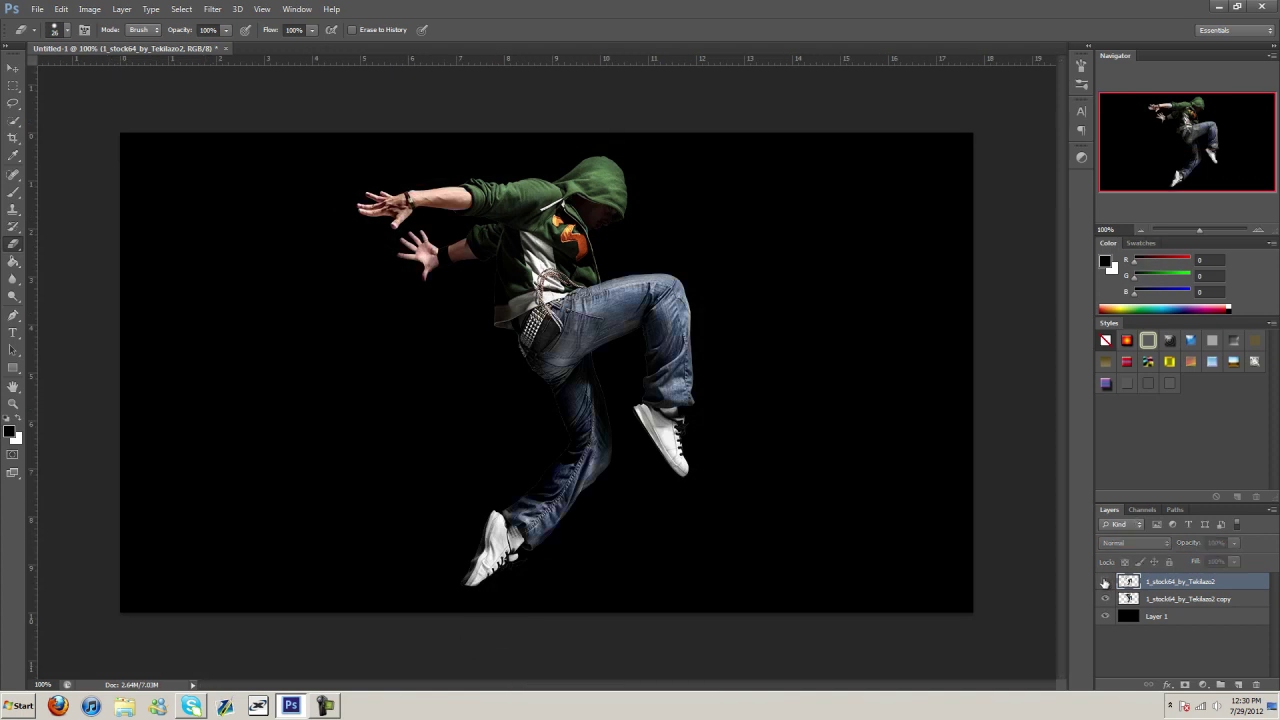
click(1105, 581)
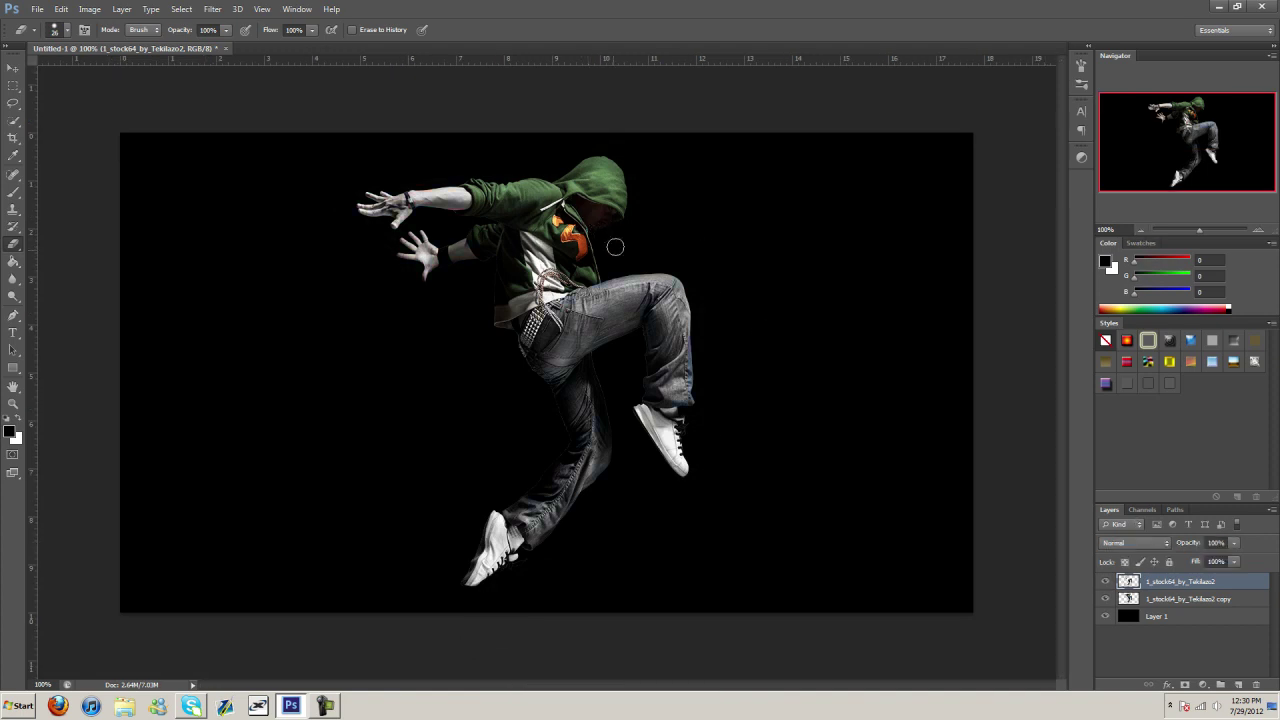
click(1257, 234)
scroll(804, 203, up, 3)
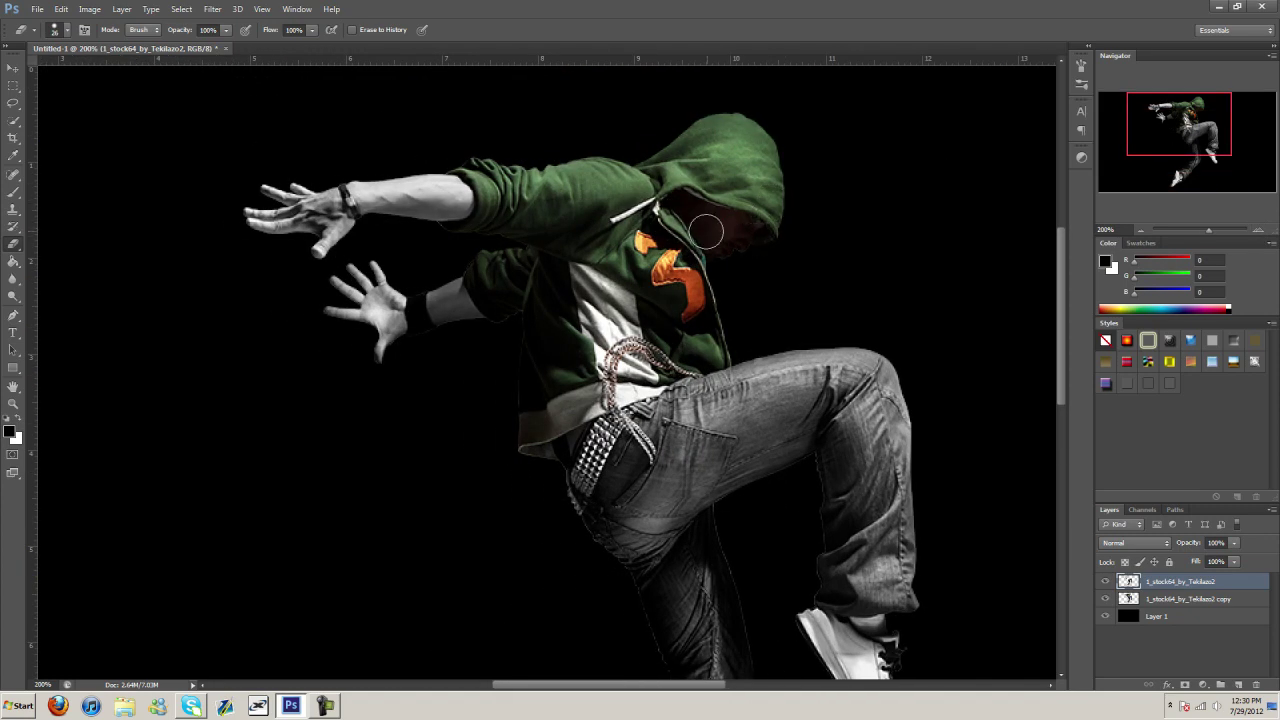
click(1141, 231)
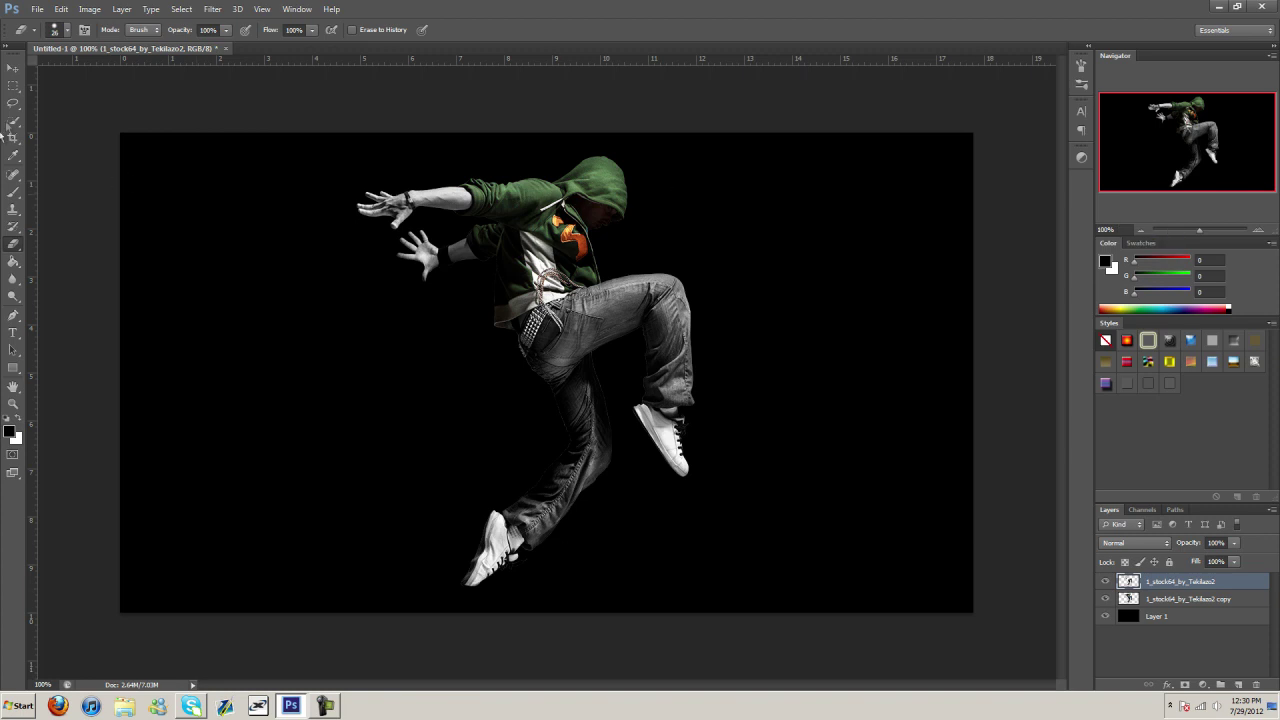
click(13, 68)
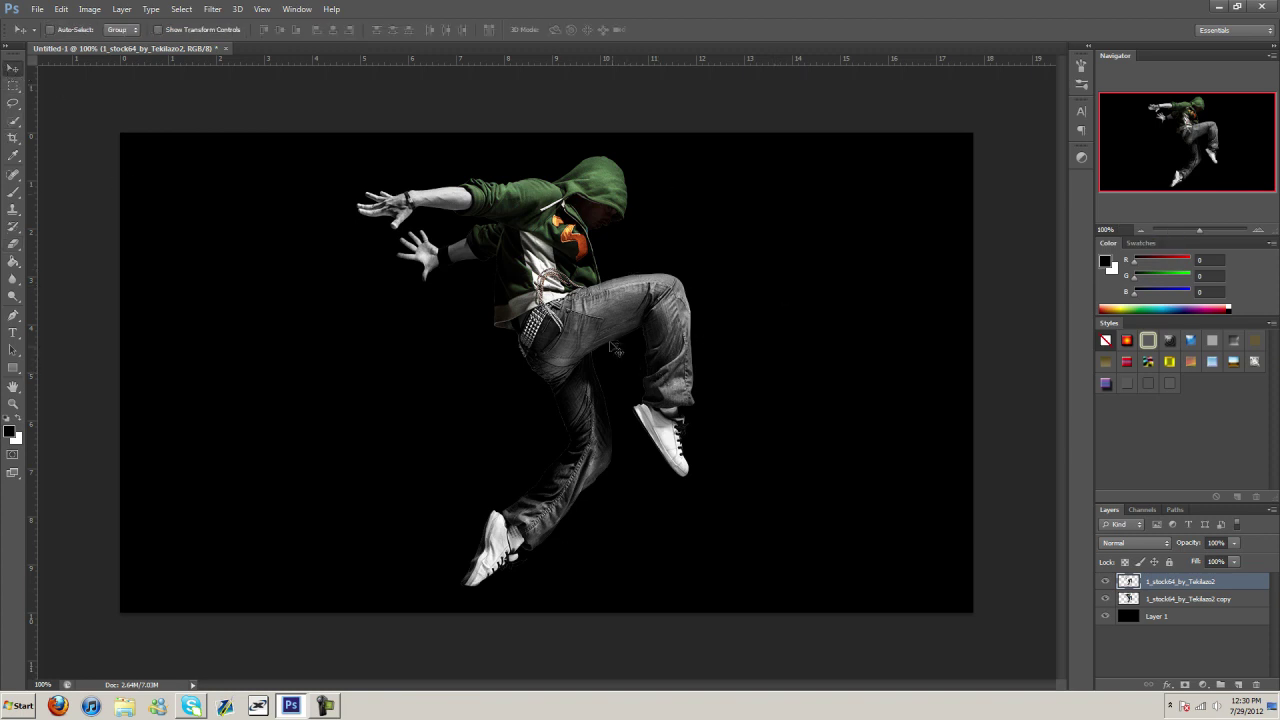
click(1258, 229)
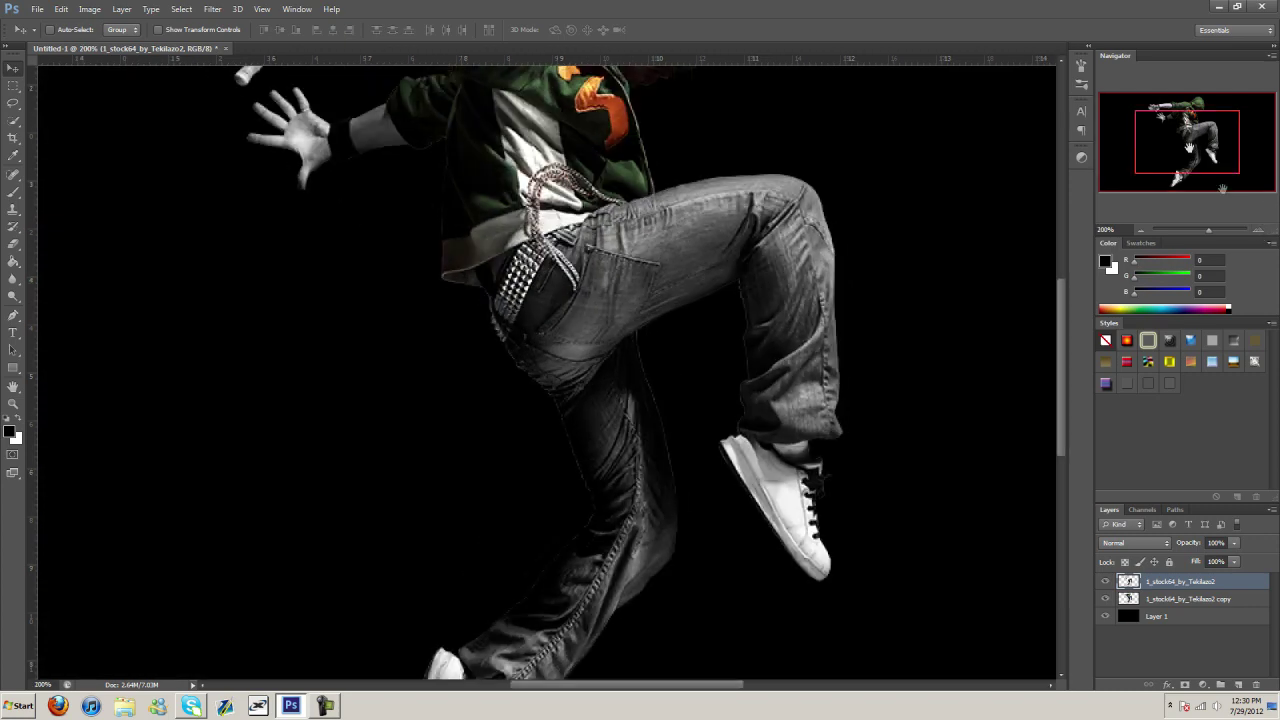
drag(1180, 138, 1176, 118)
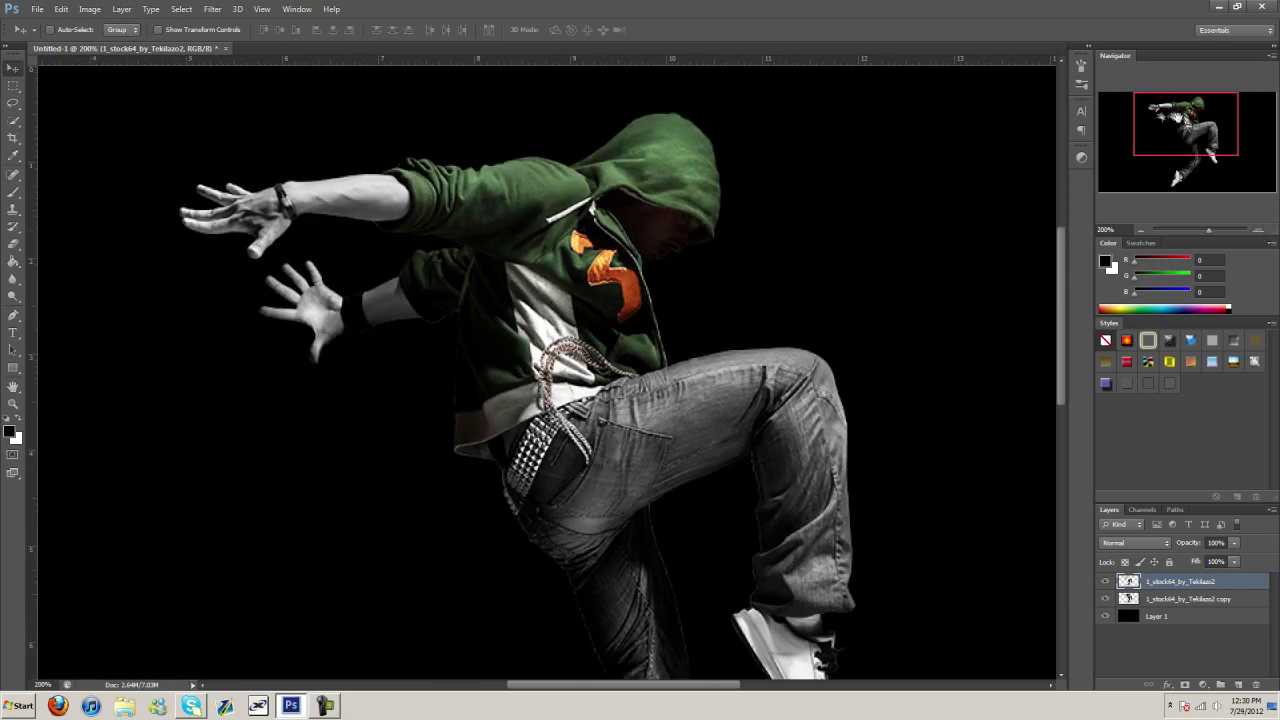
click(1140, 230)
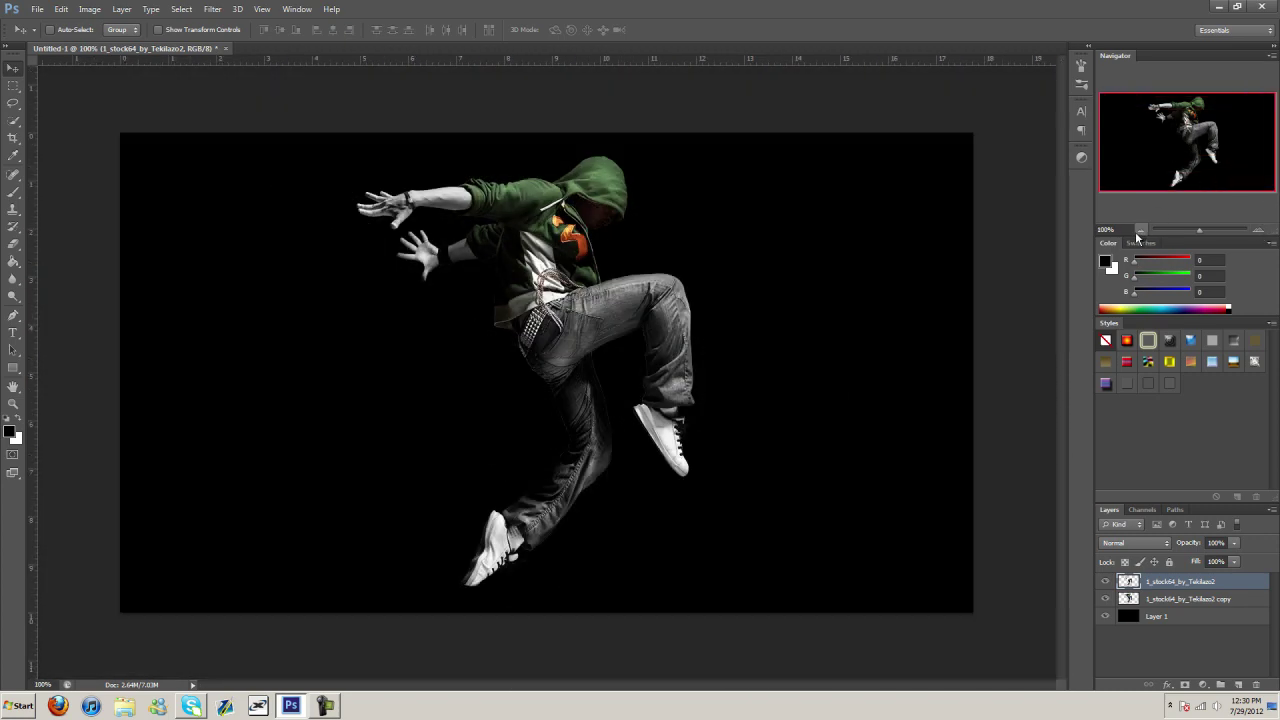